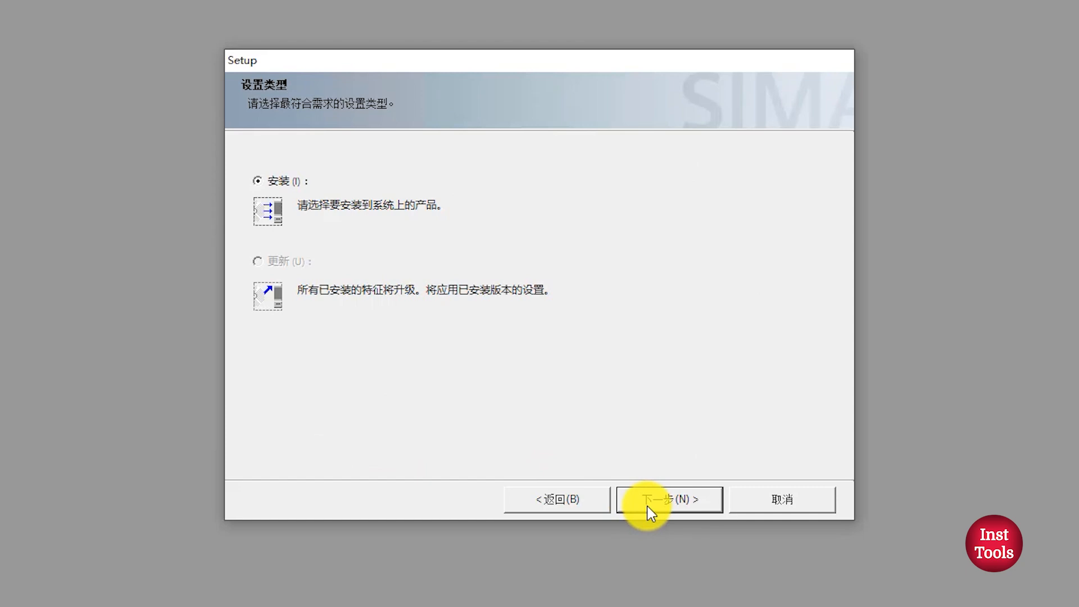
Keep the install setup type (安装), the prefilled user information and the package installation type (数据包安装), and continue to the program packages
left_click(650, 512)
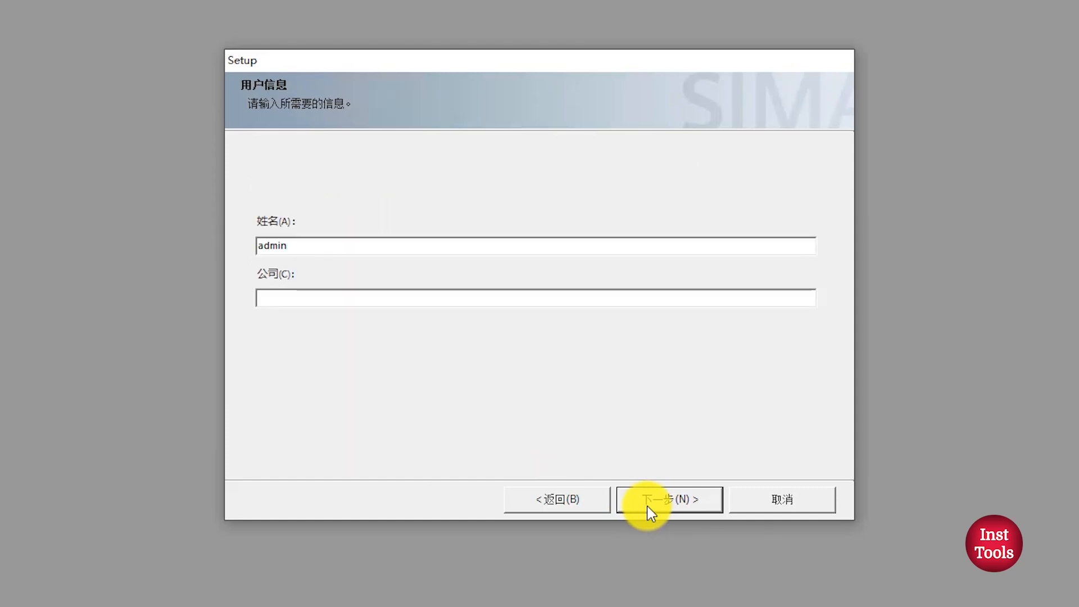
left_click(650, 512)
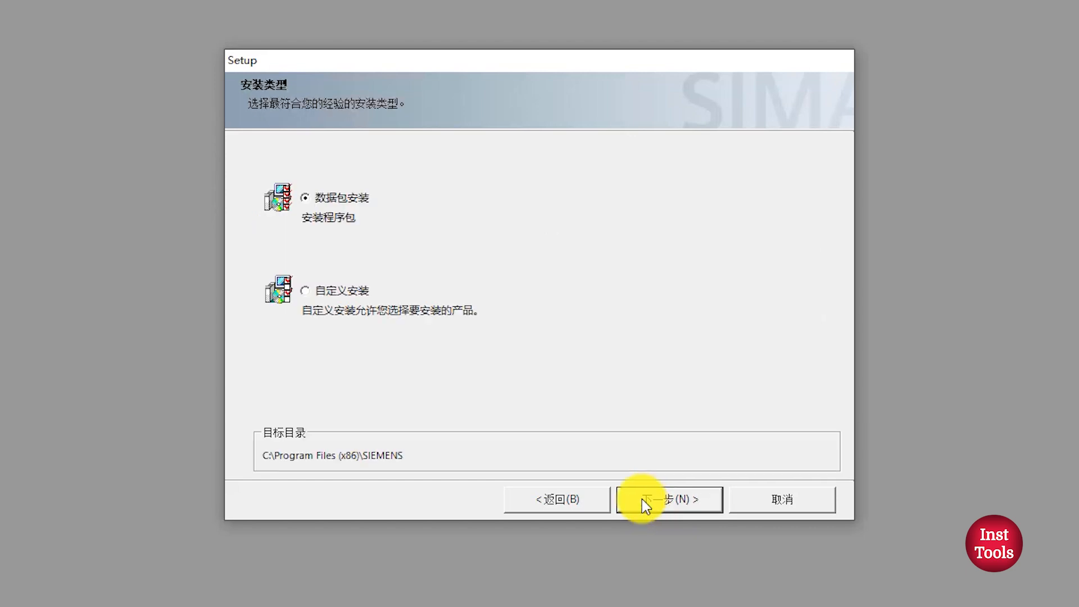
left_click(680, 504)
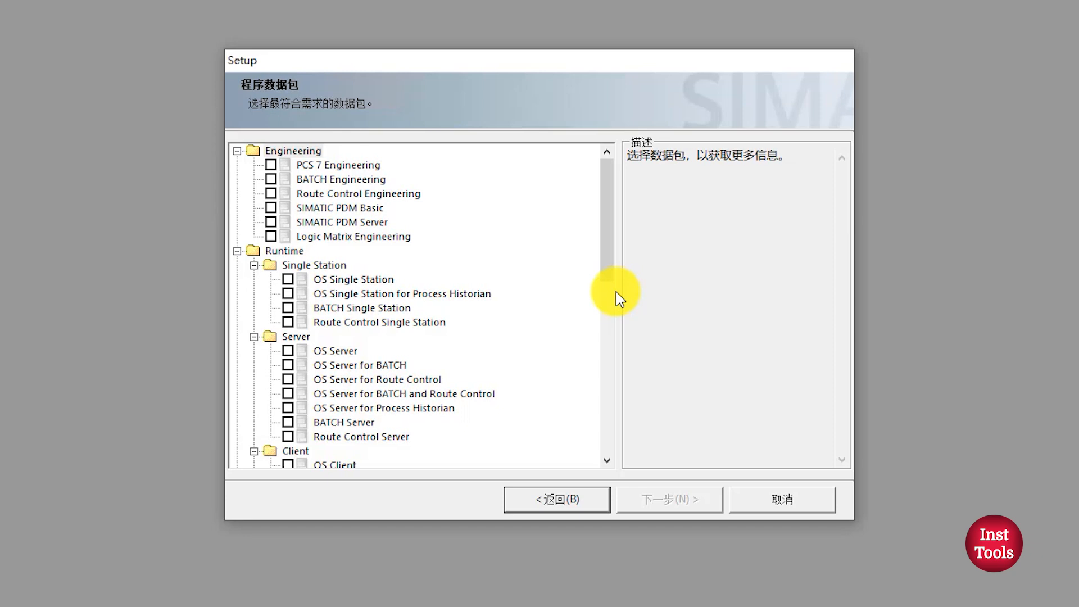
Select the packages PCS 7 Engineering, SIMATIC PDM Basic, SIMATIC PDM Server and OS Single Station for installation
left_click(271, 167)
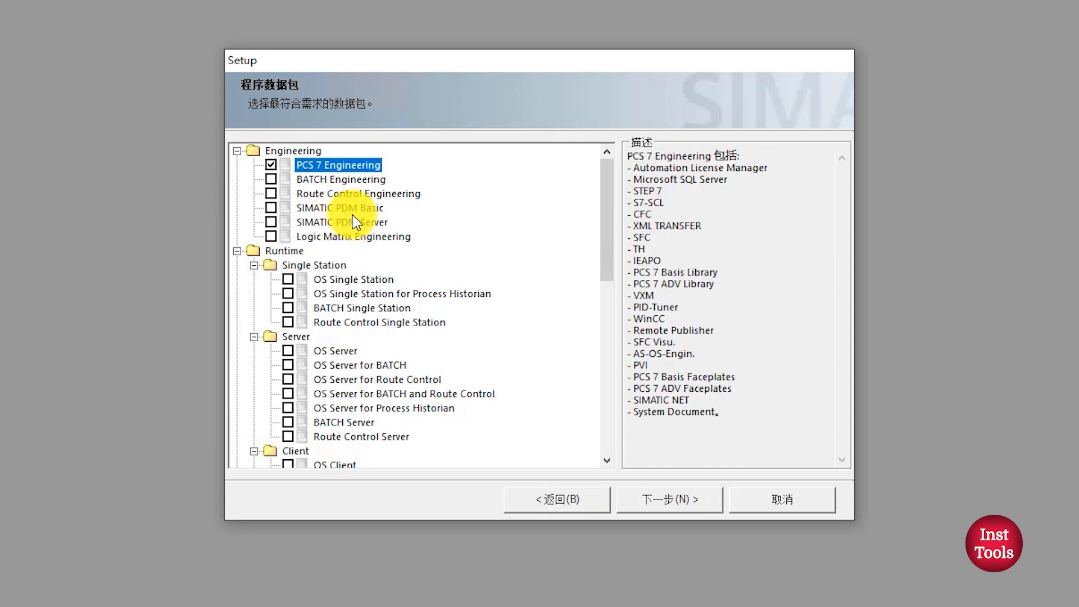
left_click(273, 208)
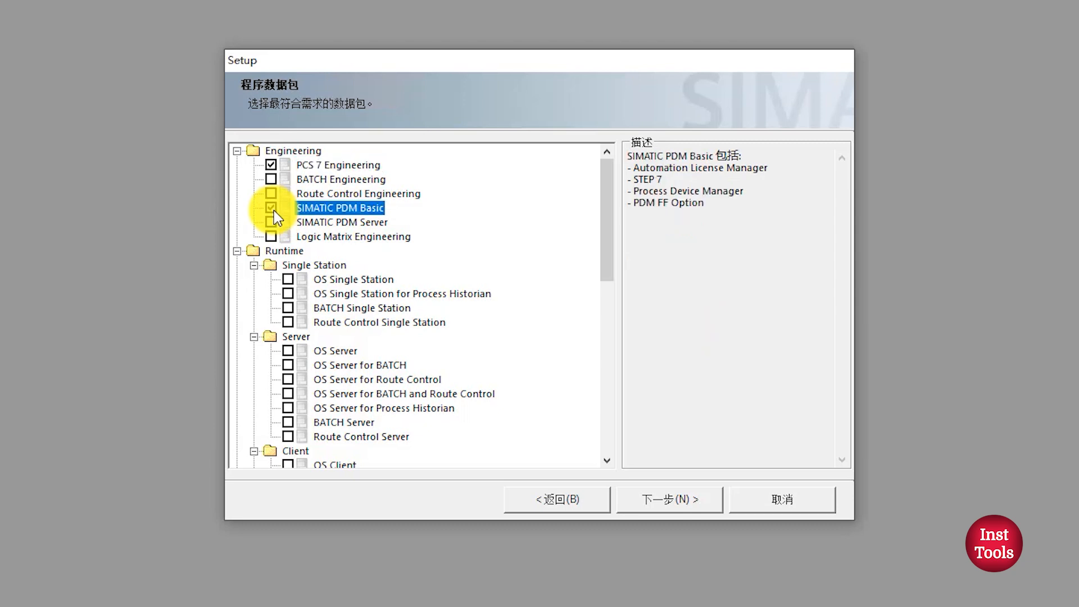
left_click(272, 222)
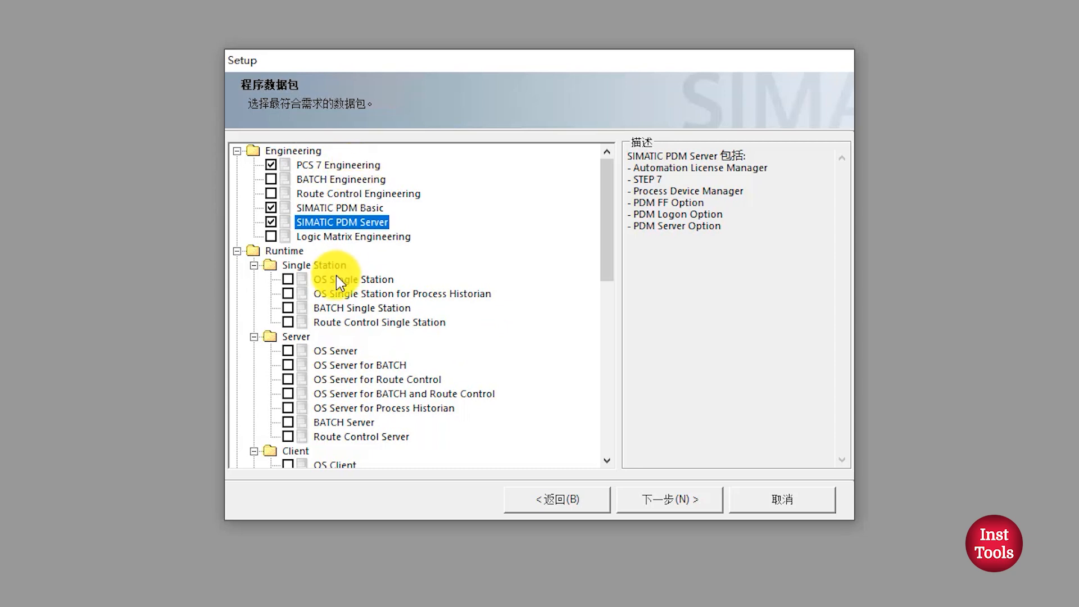
left_click(288, 280)
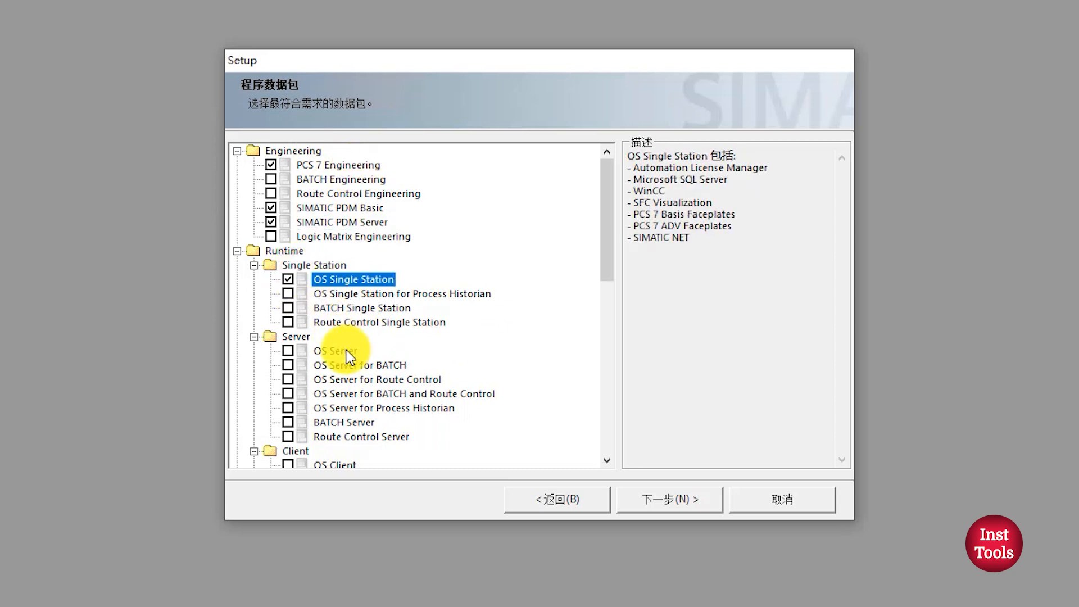
scroll(349, 354, "down", 1)
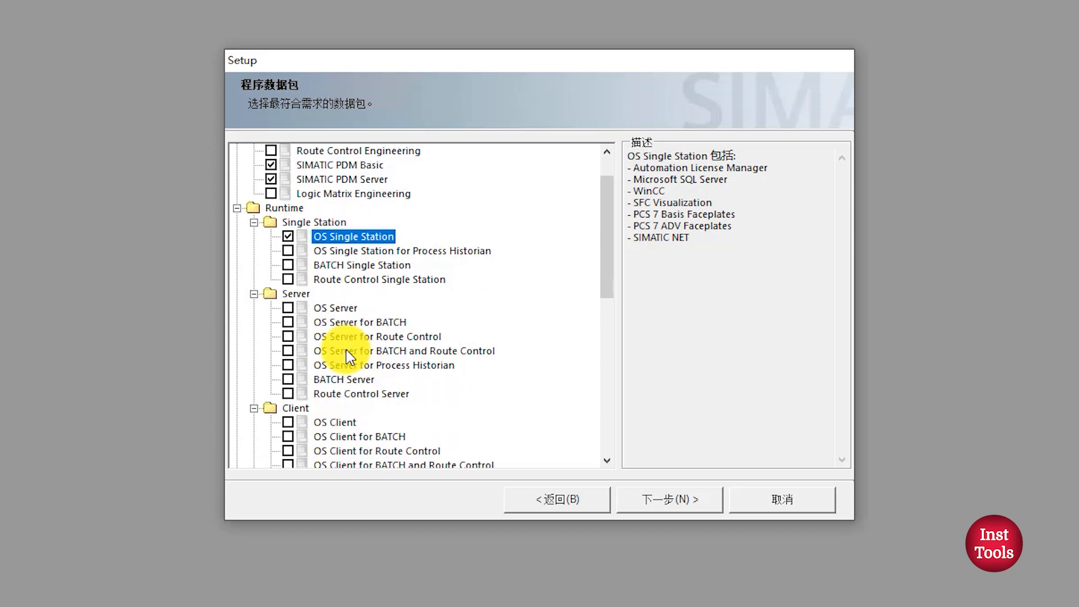
left_click(288, 309)
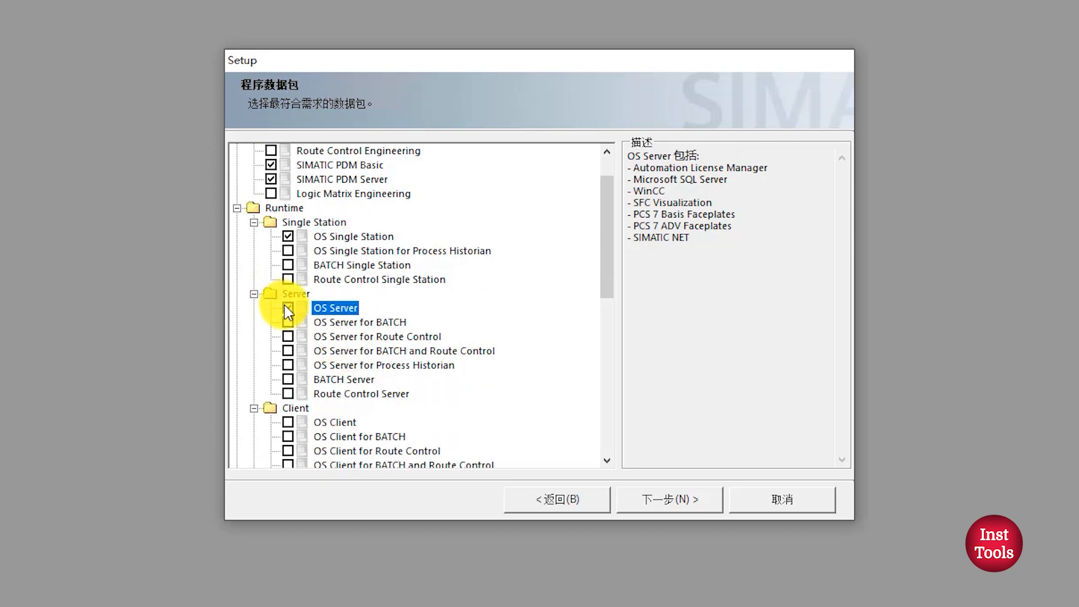
left_click(296, 237)
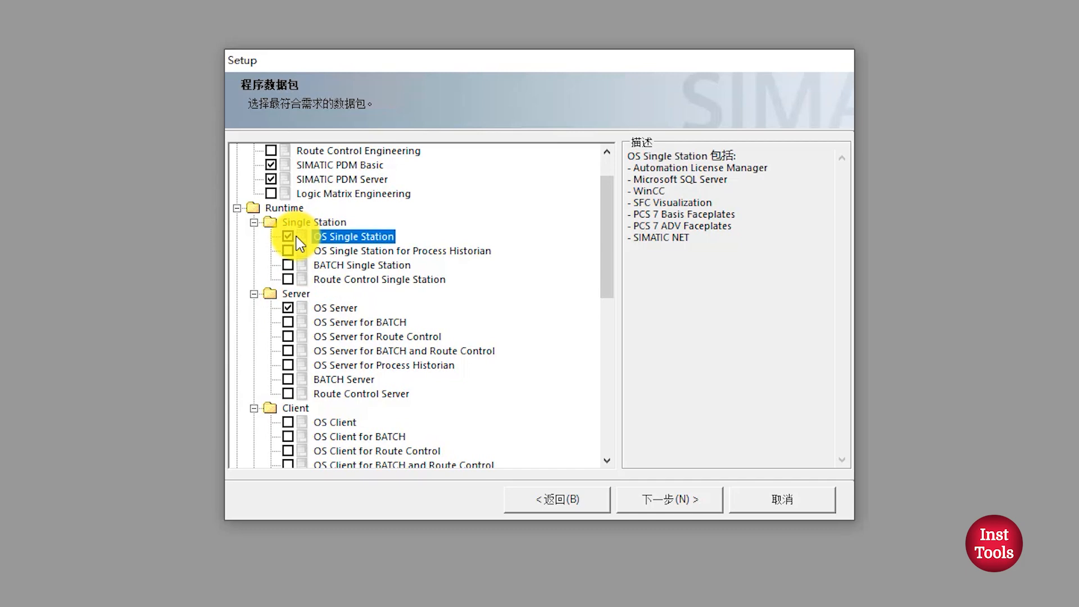
left_click(290, 308)
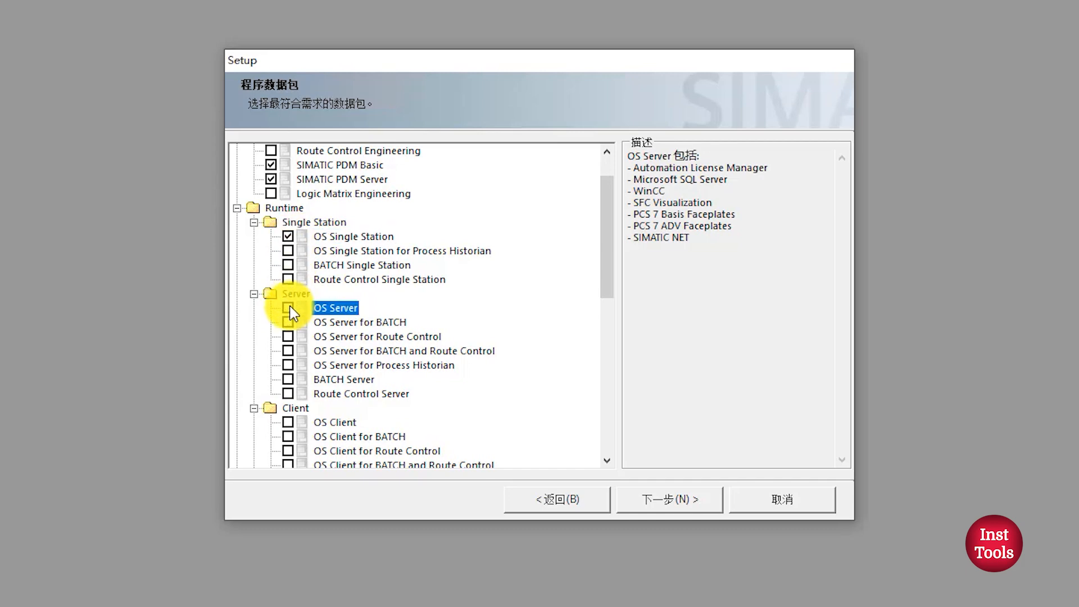
Add the optional SIMATIC Logon package and continue to the list of programs to install
scroll(368, 353, "down", 4)
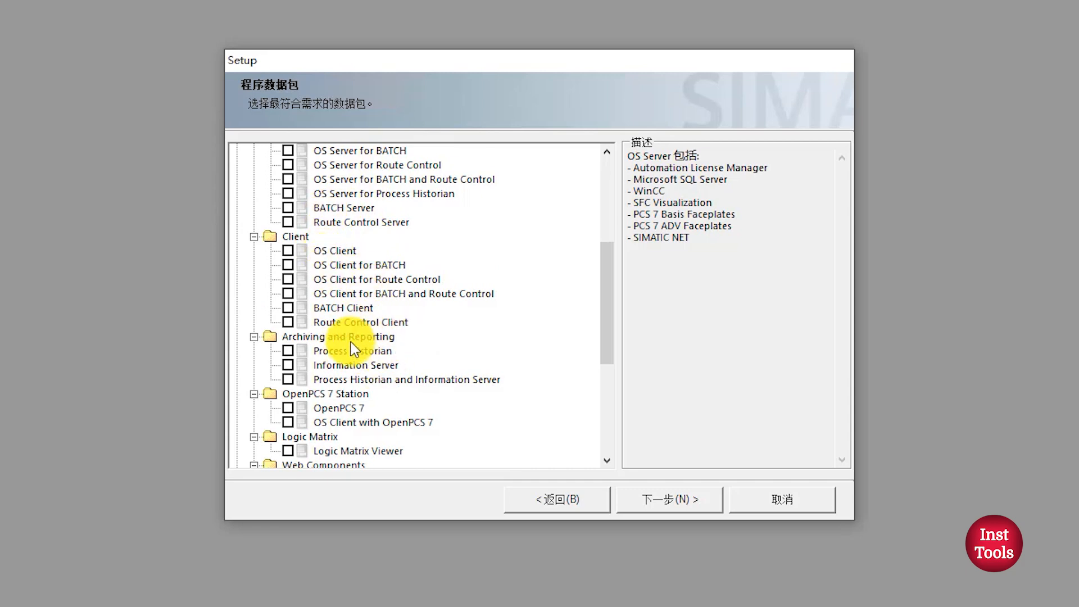
scroll(398, 405, "down", 2)
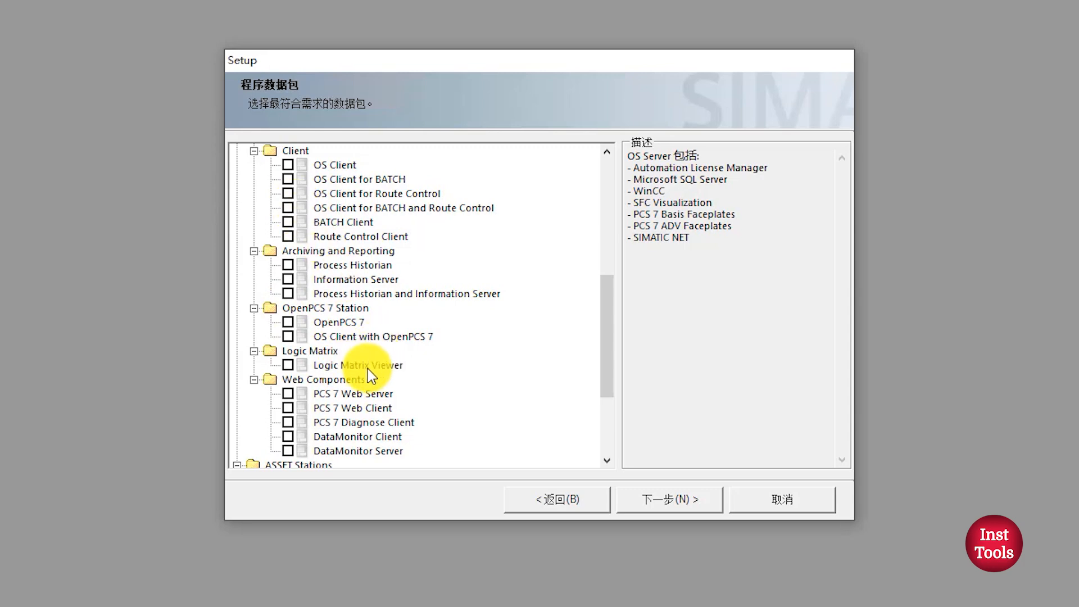
scroll(363, 393, "down", 4)
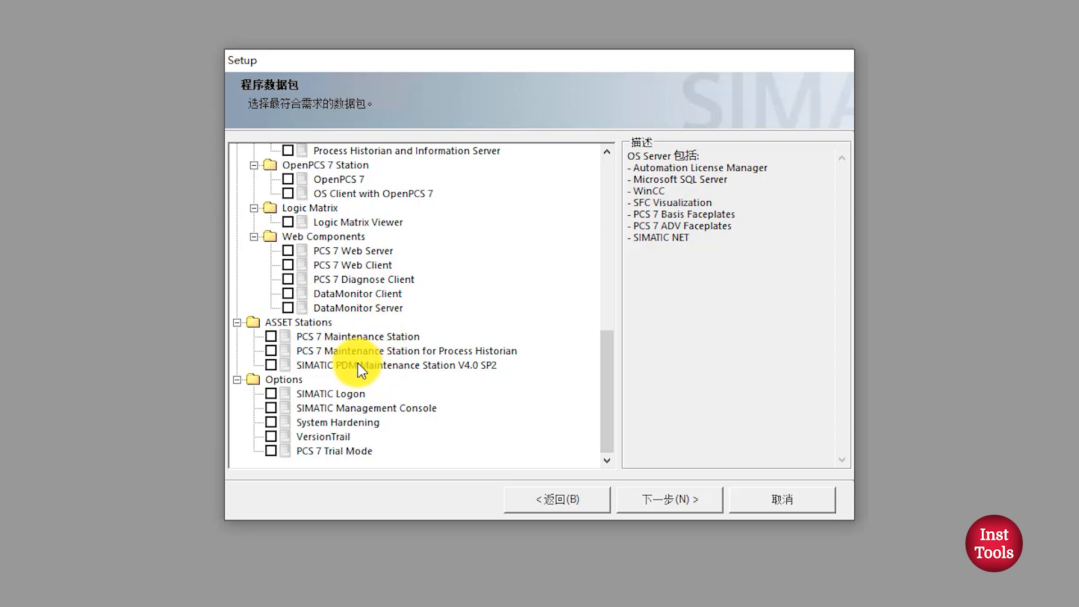
left_click(274, 393)
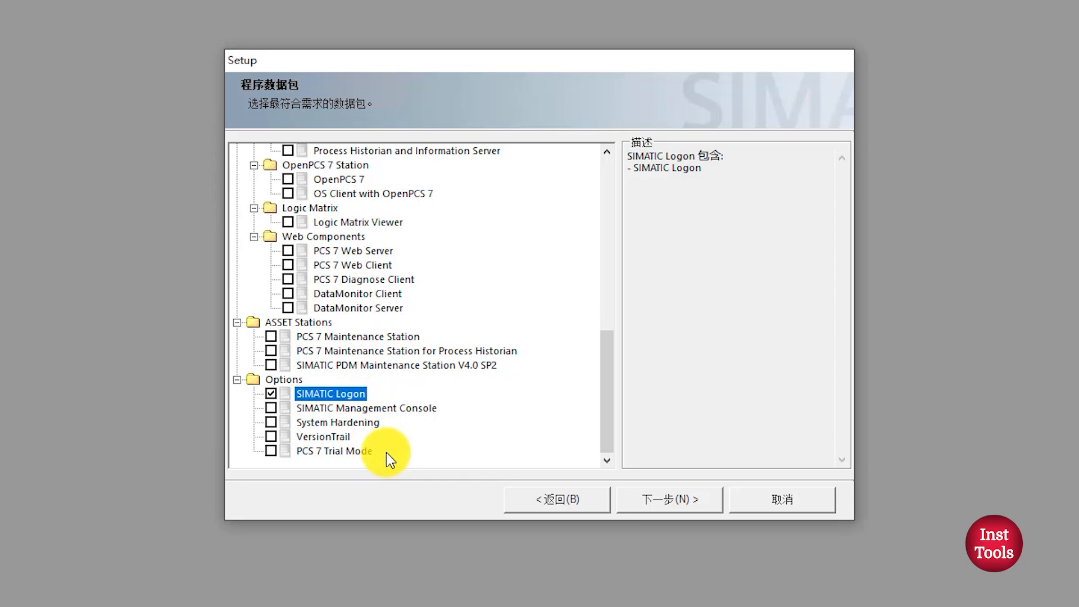
left_click(329, 439)
left_click(271, 436)
left_click(666, 500)
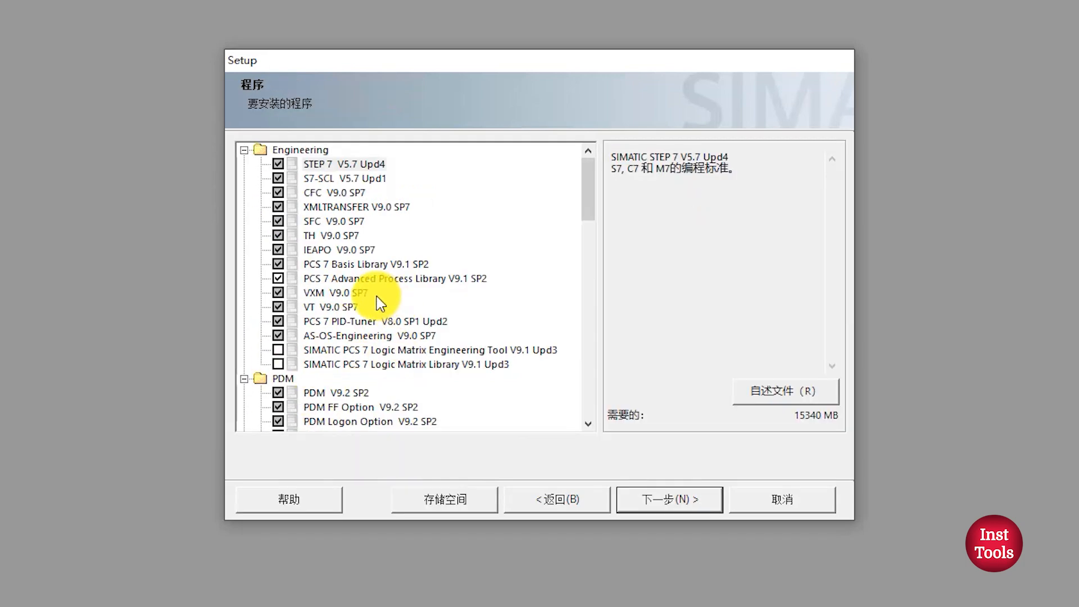
Add S7-PLCSIM V5.4 SP8 Upd1 to the programs to install and continue to the license agreement
scroll(377, 413, "down", 5)
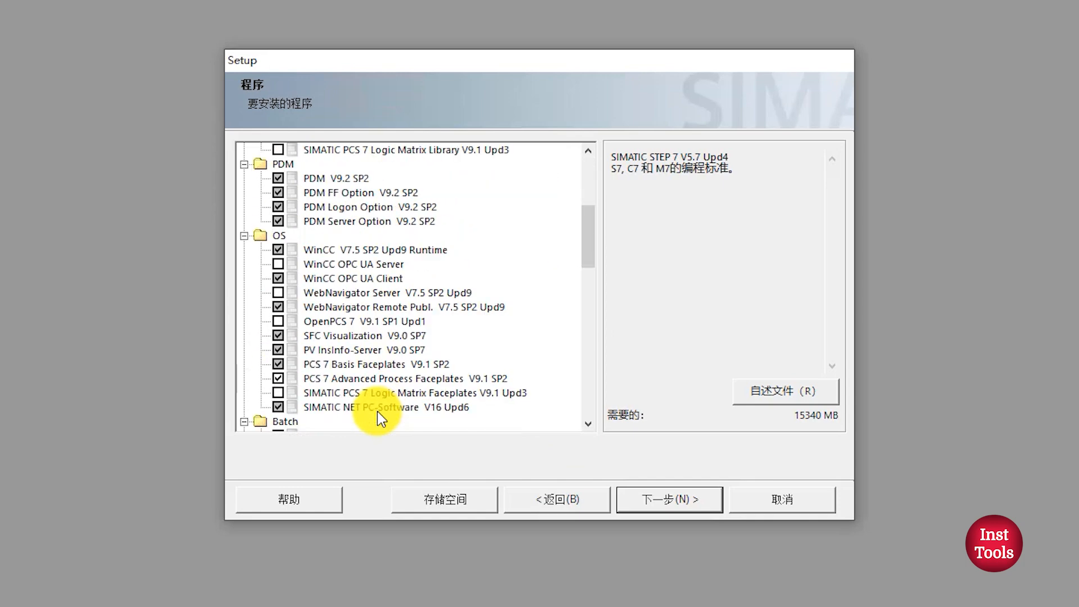
scroll(376, 411, "down", 15)
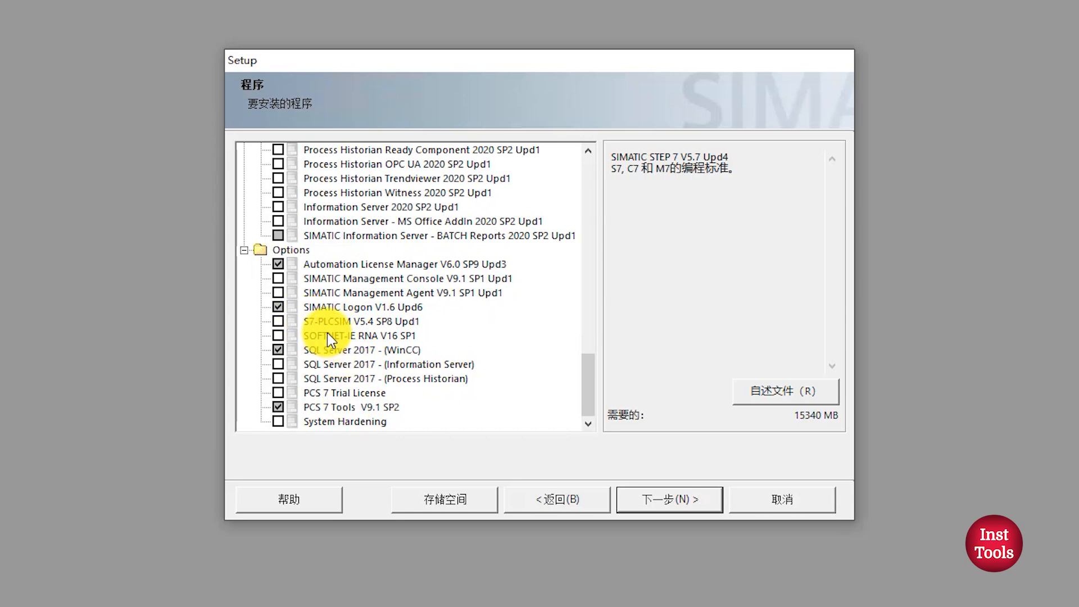
scroll(366, 360, "up", 15)
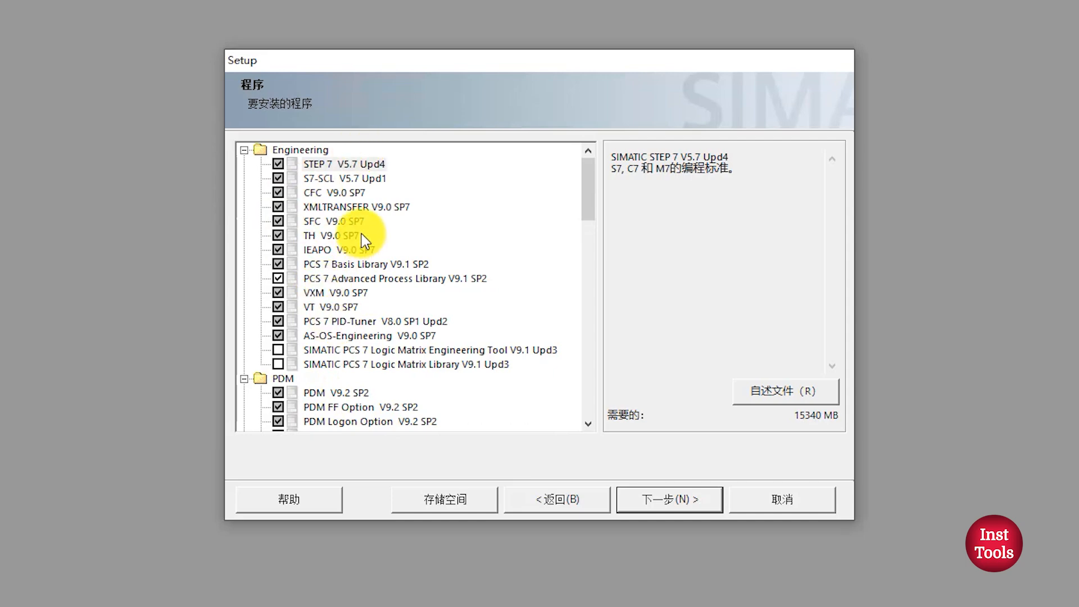
scroll(312, 289, "down", 1)
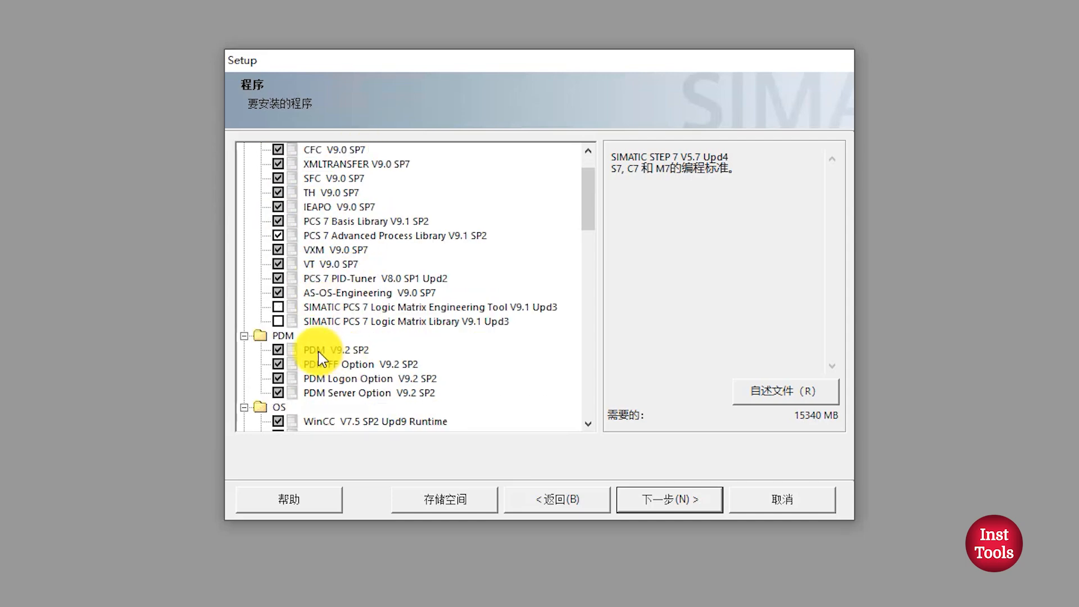
scroll(372, 344, "down", 15)
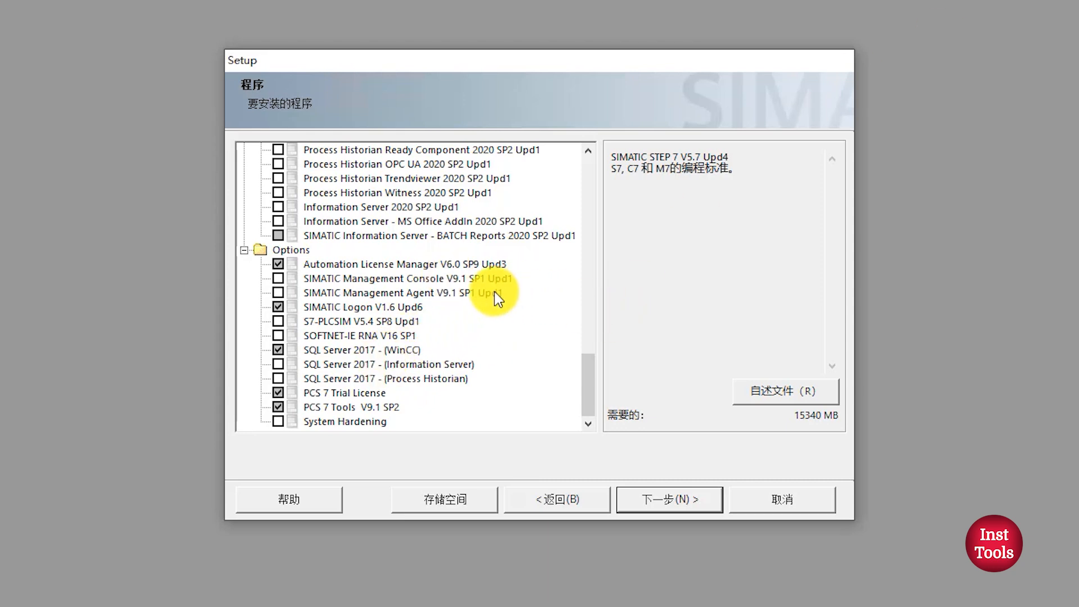
left_click(339, 323)
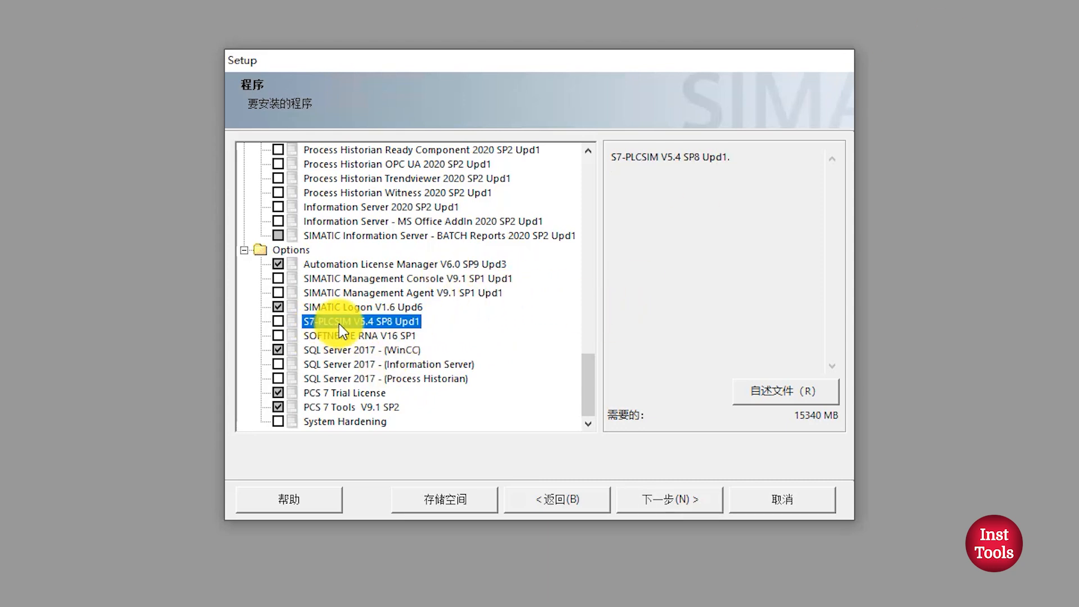
left_click(279, 322)
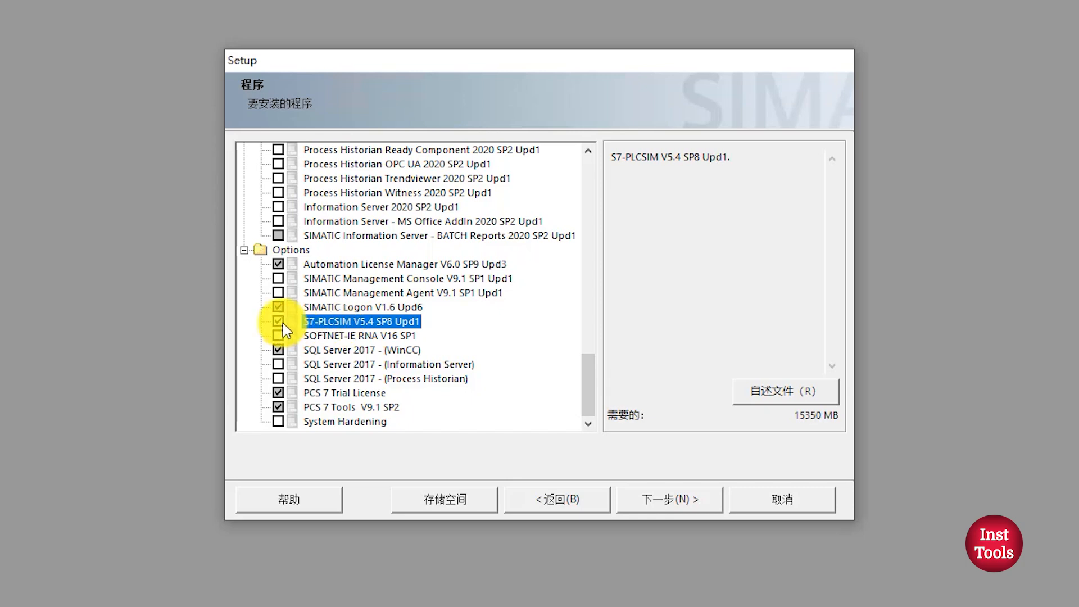
left_click(684, 512)
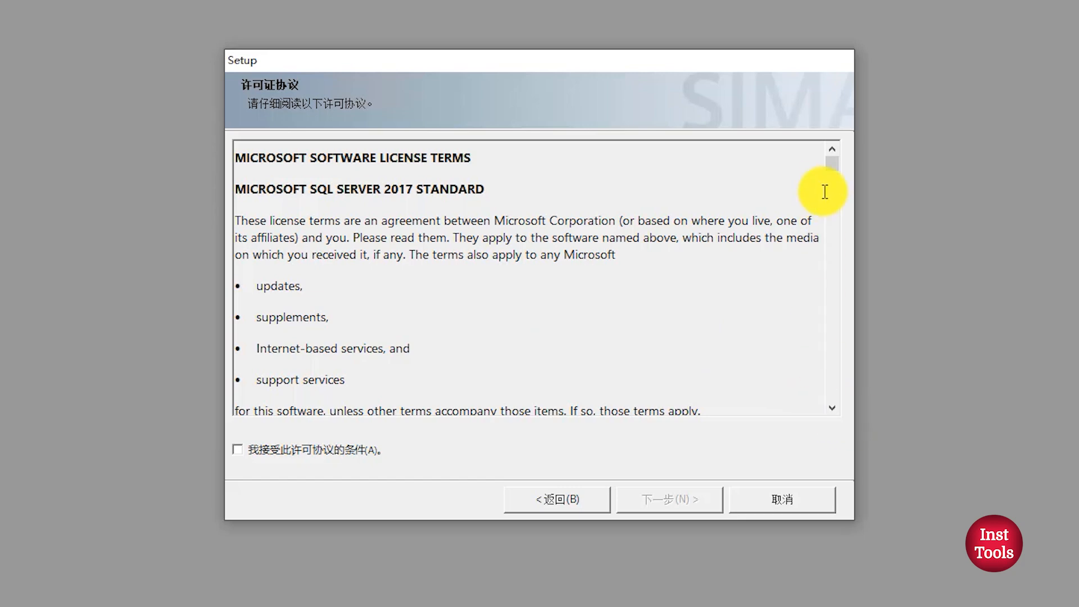
Accept the Microsoft SQL Server 2017 Standard license terms and continue to the system settings
left_click_drag(831, 165, 827, 172)
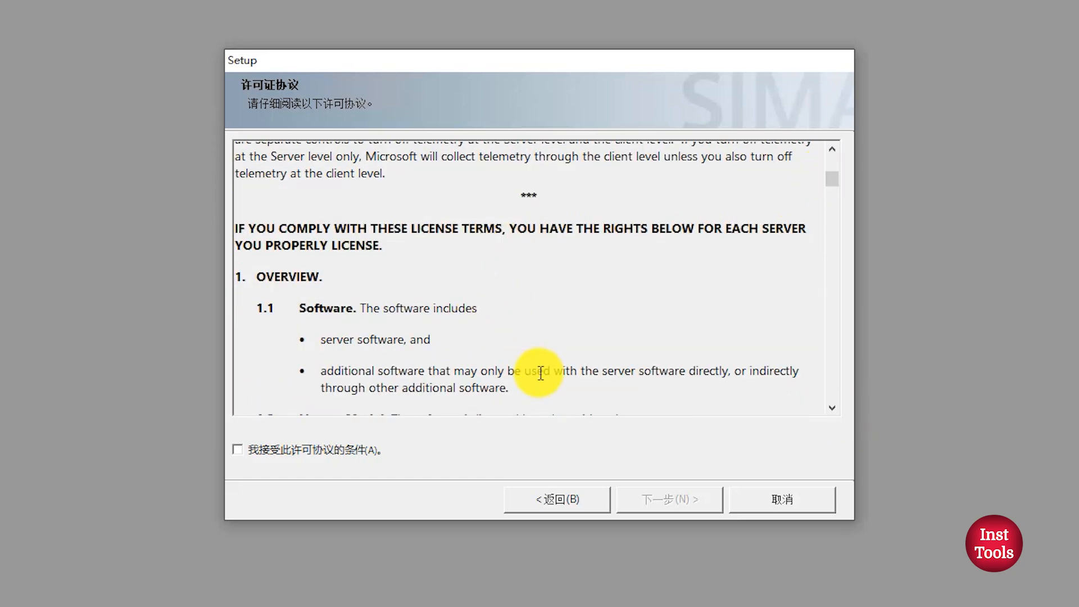
left_click(348, 451)
left_click(680, 502)
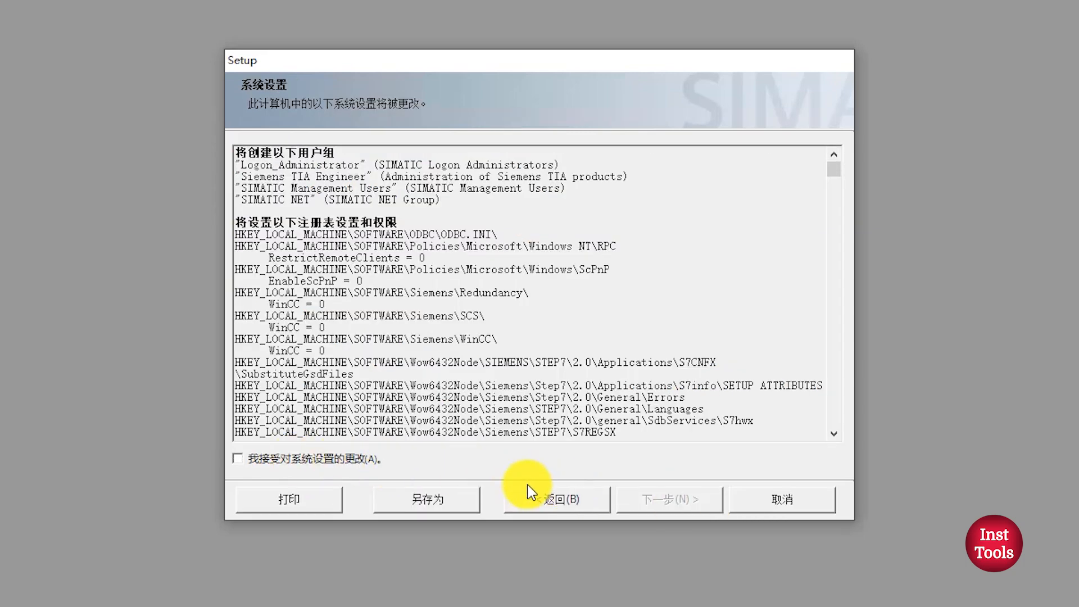
Accept the changes to the system settings and start installing the listed programs
key("alt+a")
left_click(669, 499)
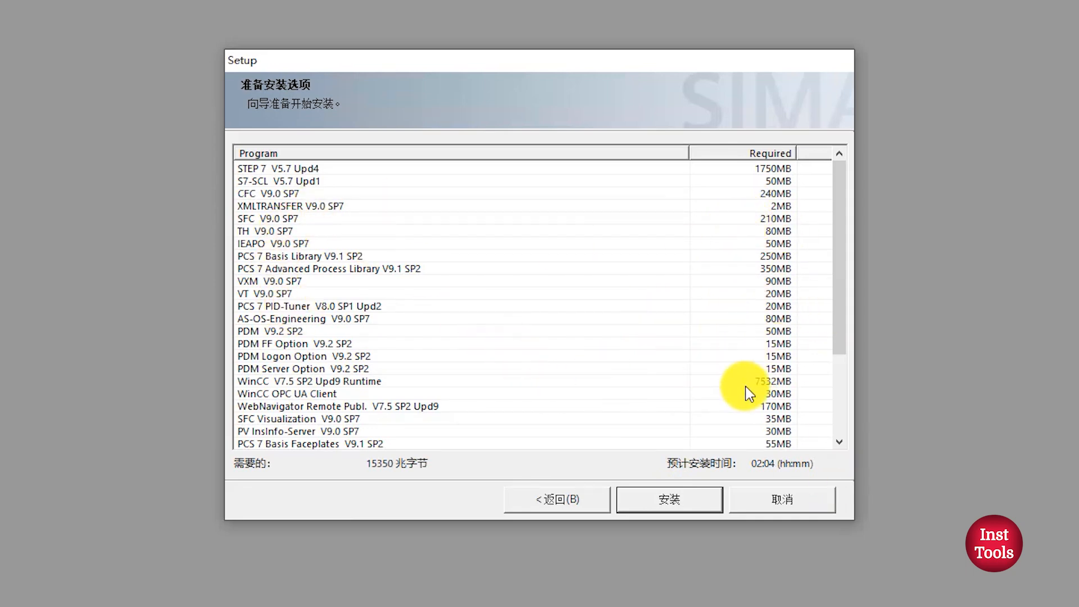
scroll(745, 386, "down", 3)
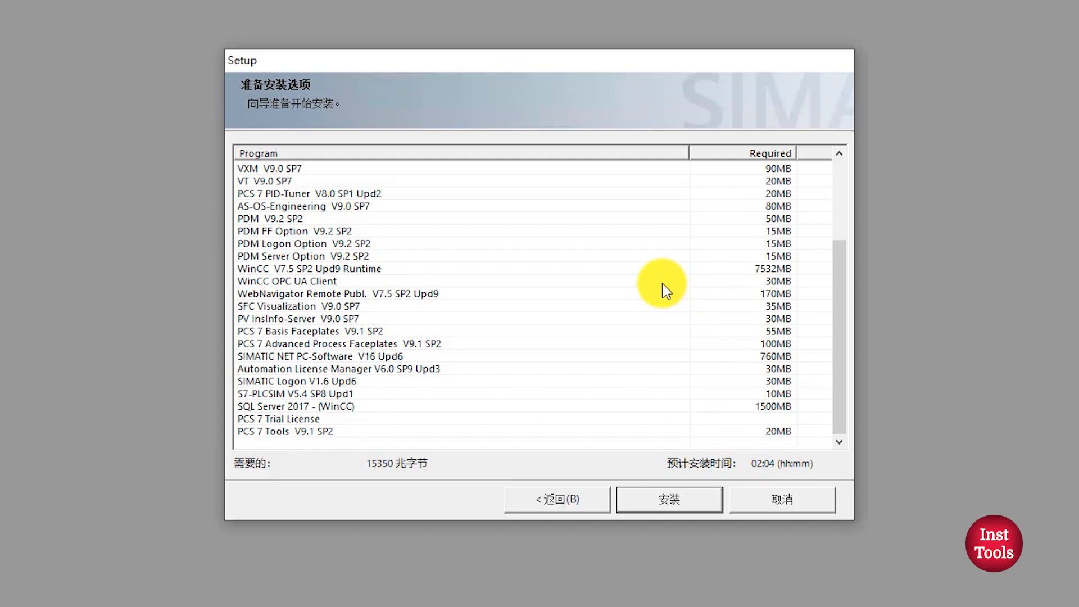
left_click(677, 502)
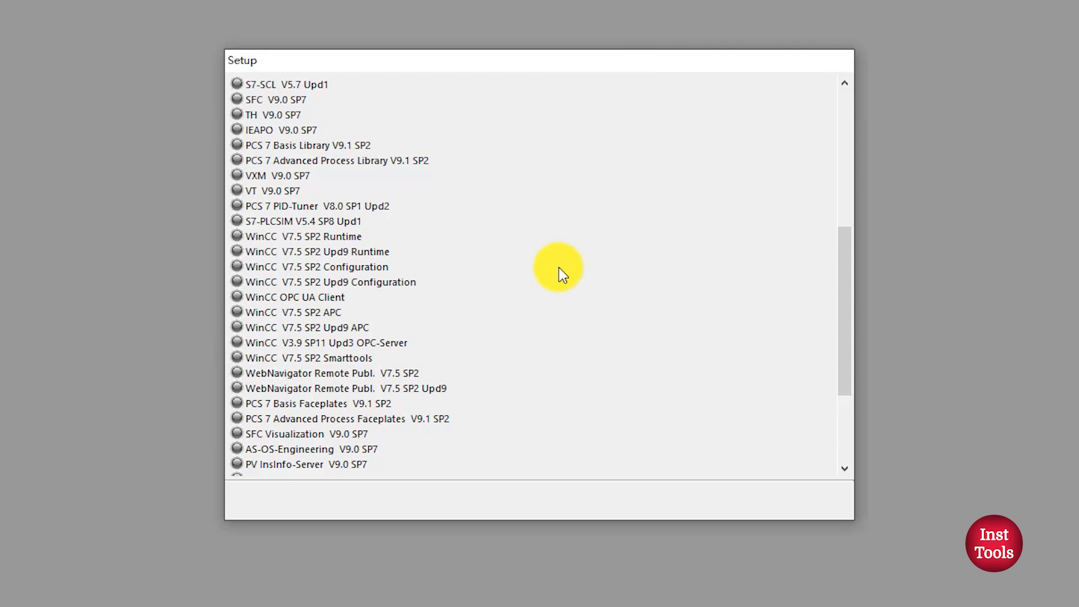
left_click(839, 115)
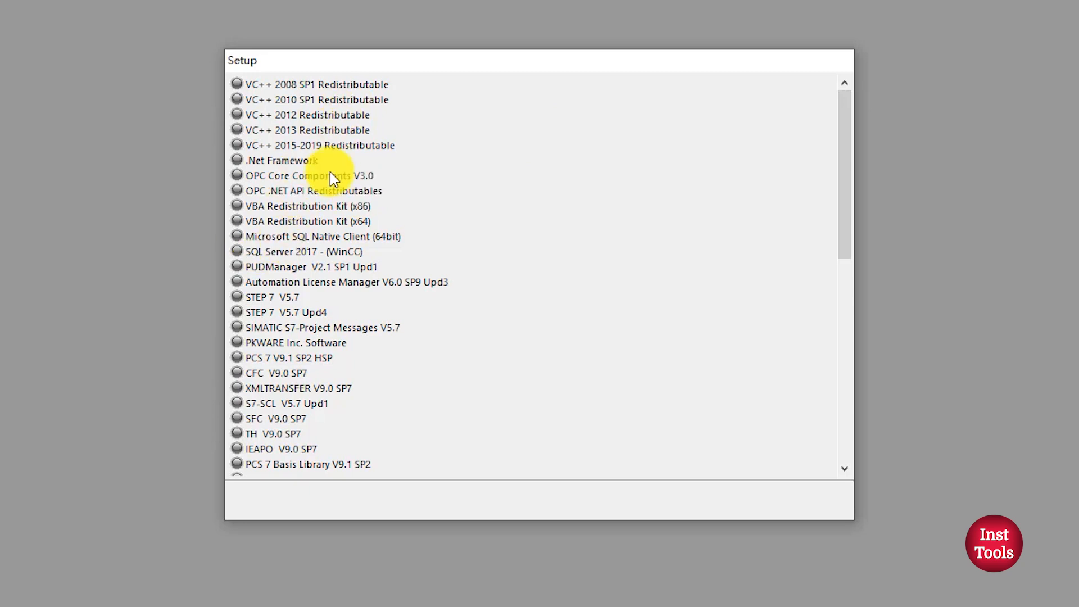
left_click(839, 396)
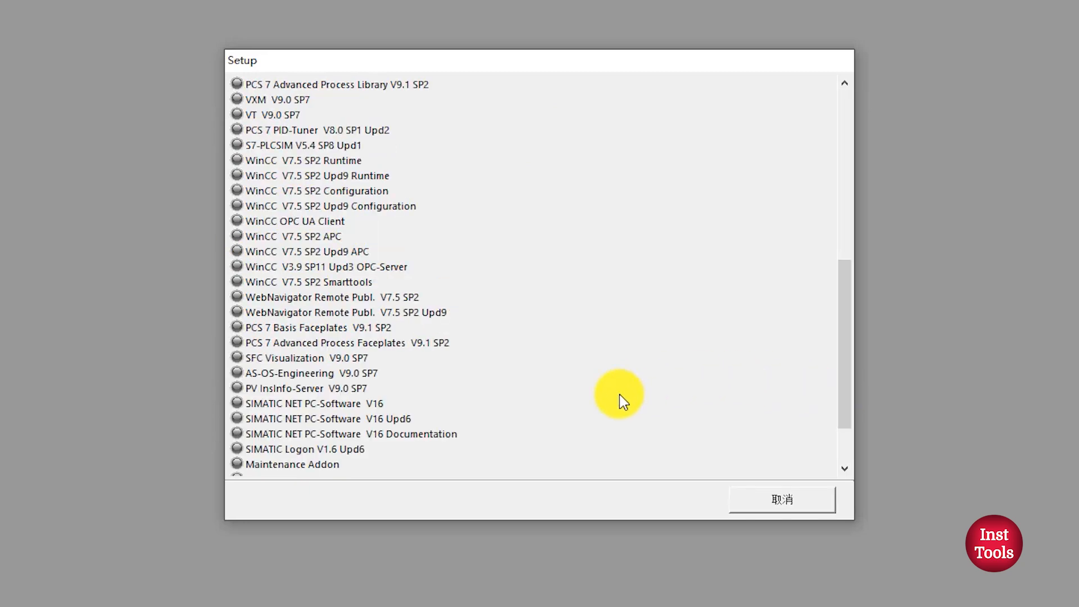
left_click(848, 157)
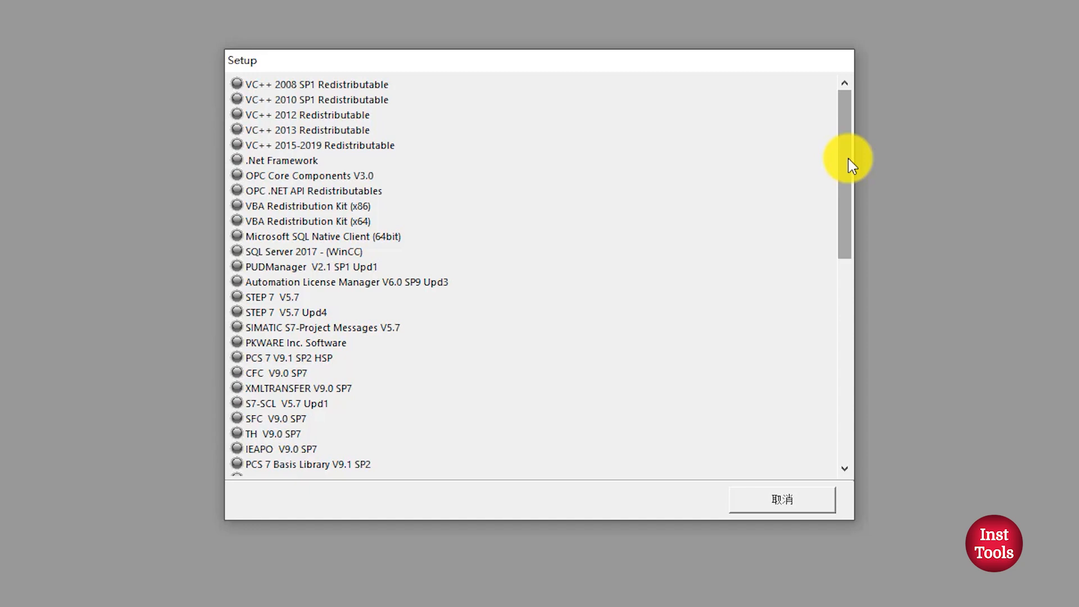
left_click(845, 316)
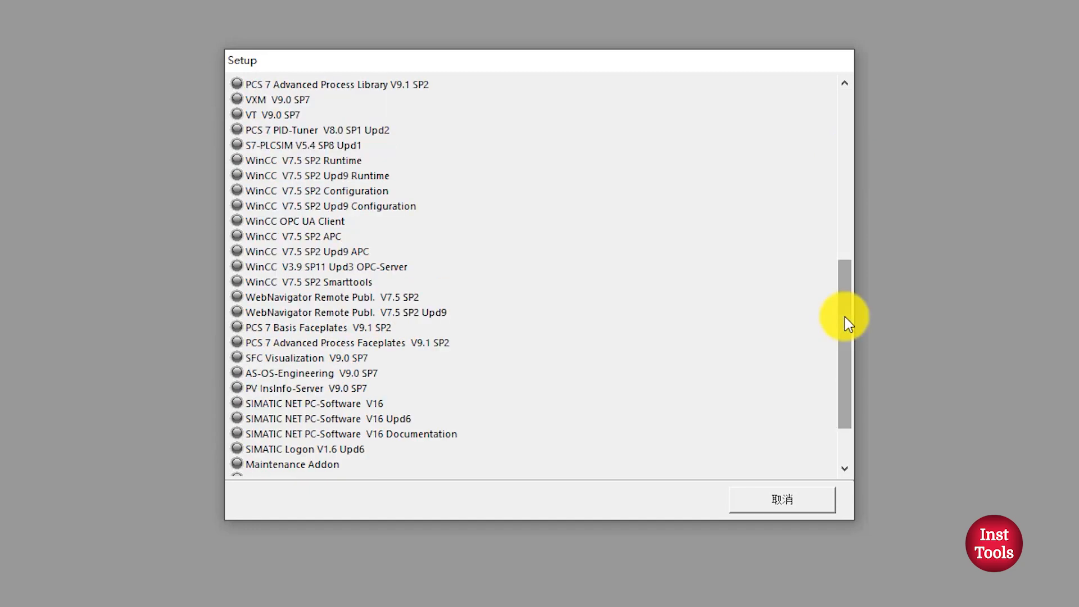